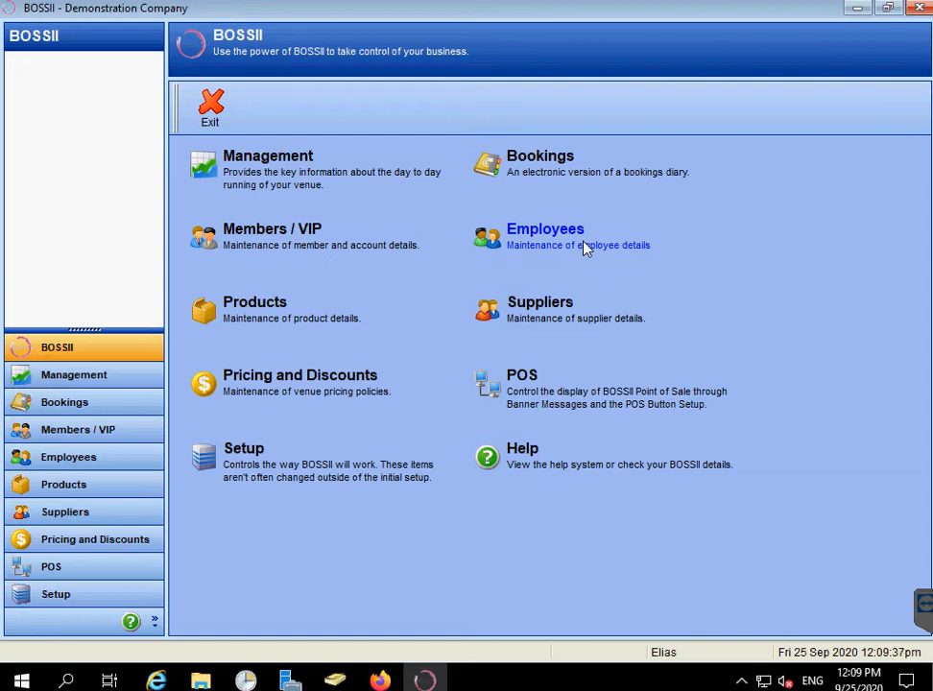
Open the Cash Ups report from the daily and weekly management reports
left_click(293, 177)
left_click(537, 309)
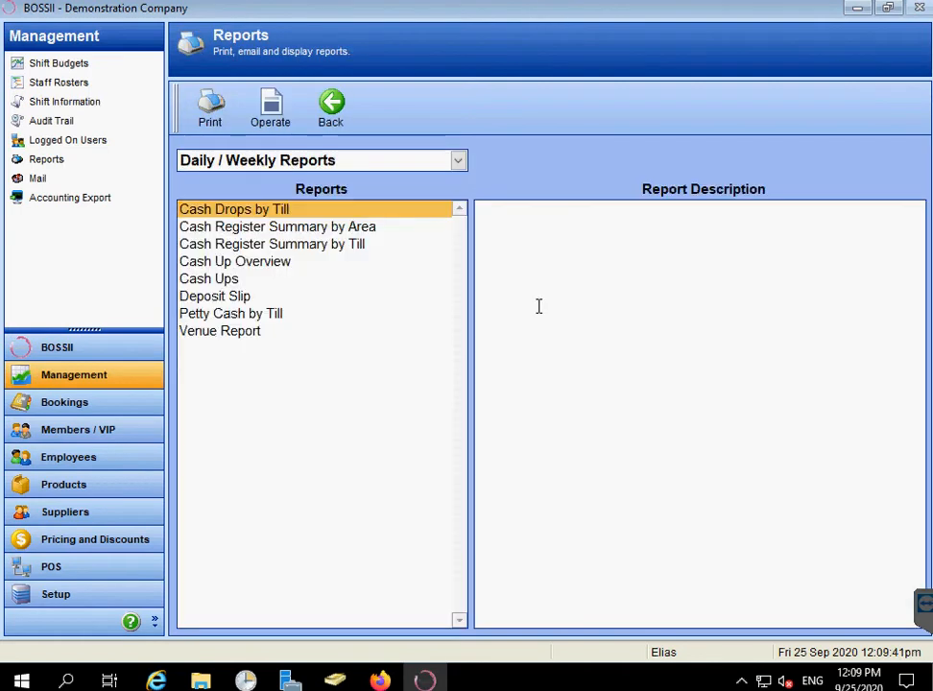
left_click(204, 279)
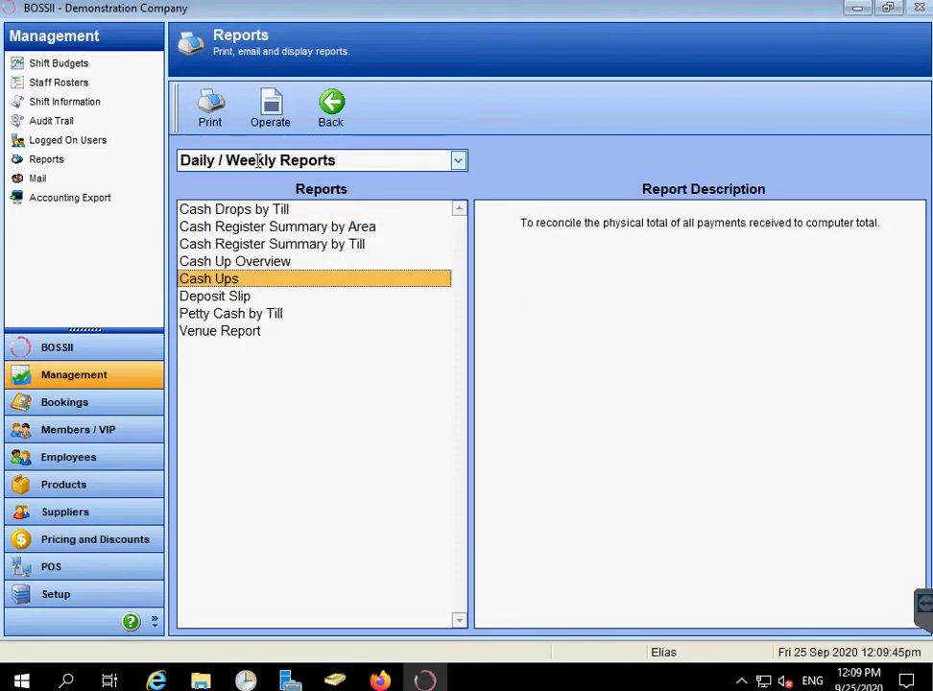
double_click(216, 279)
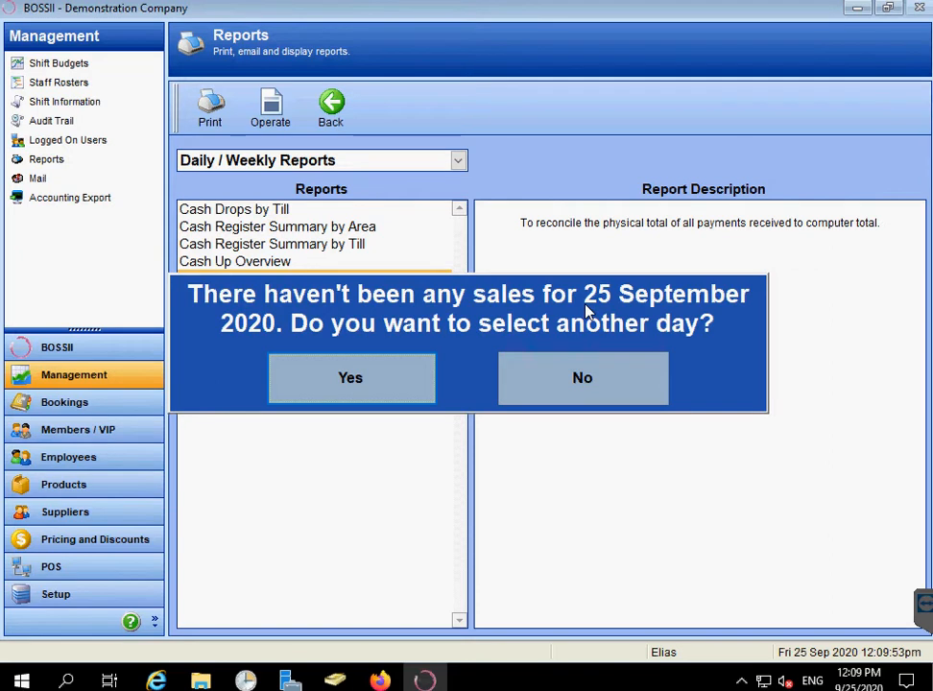
Choose another day for the cash up and set its date to 26 March 2020
left_click(372, 376)
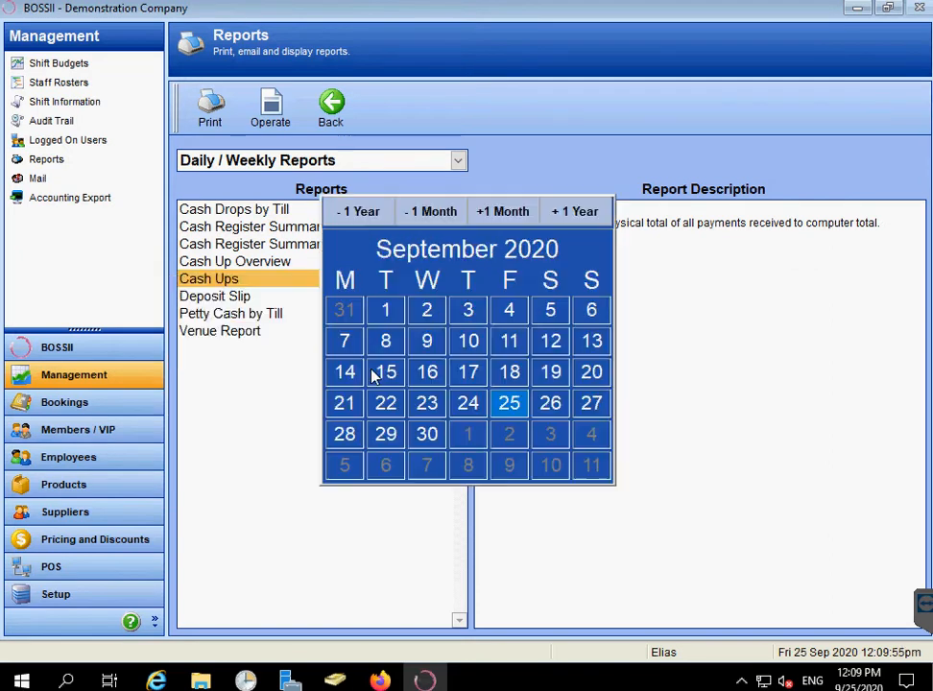
left_click(430, 211)
left_click(430, 211)
left_click(429, 211)
left_click(430, 211)
left_click(430, 211)
left_click(430, 211)
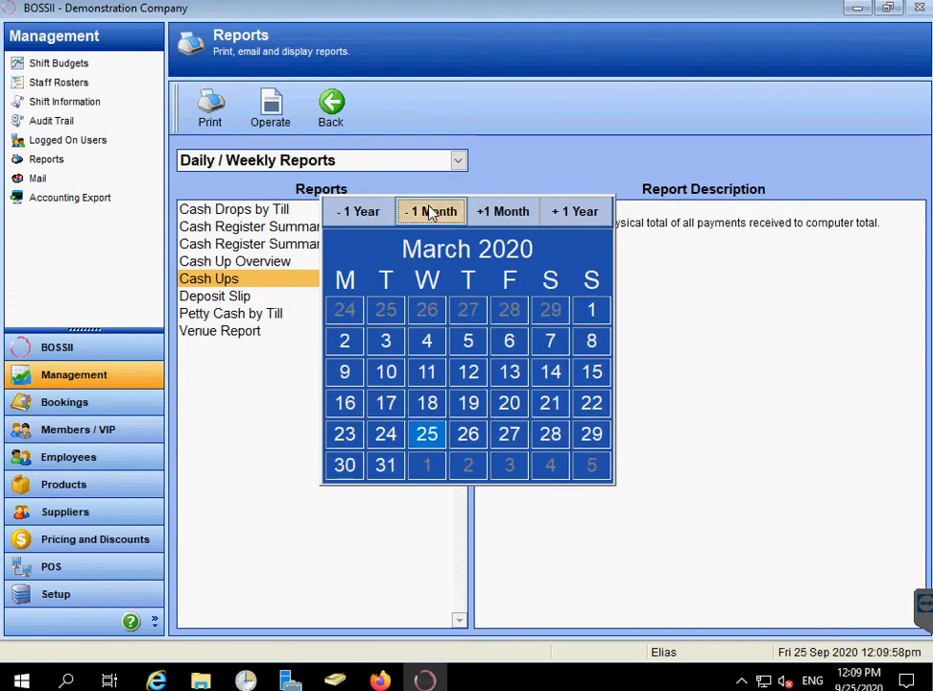
left_click(468, 434)
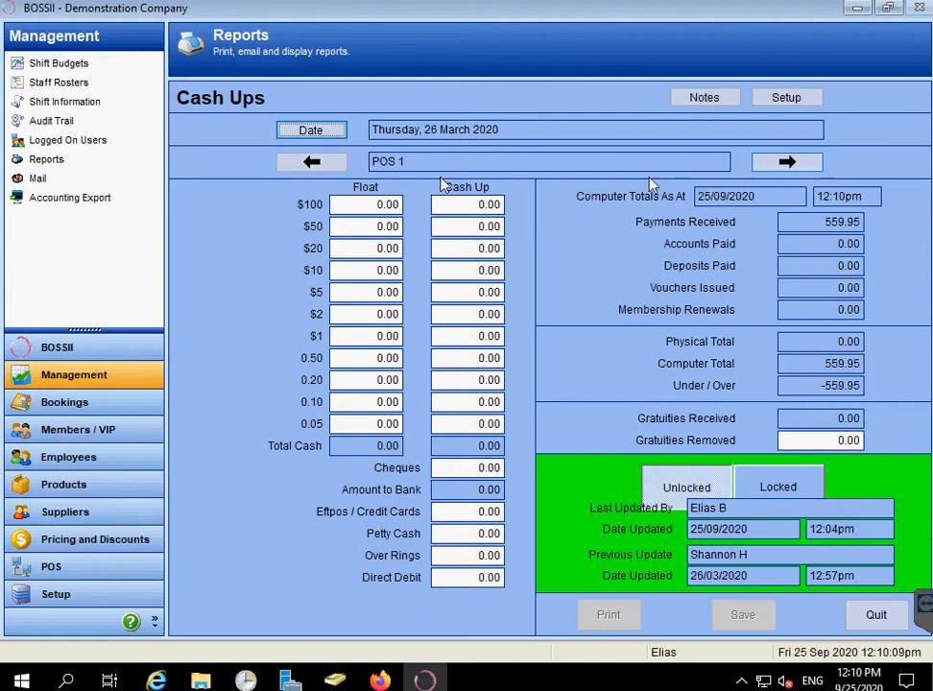
left_click(793, 164)
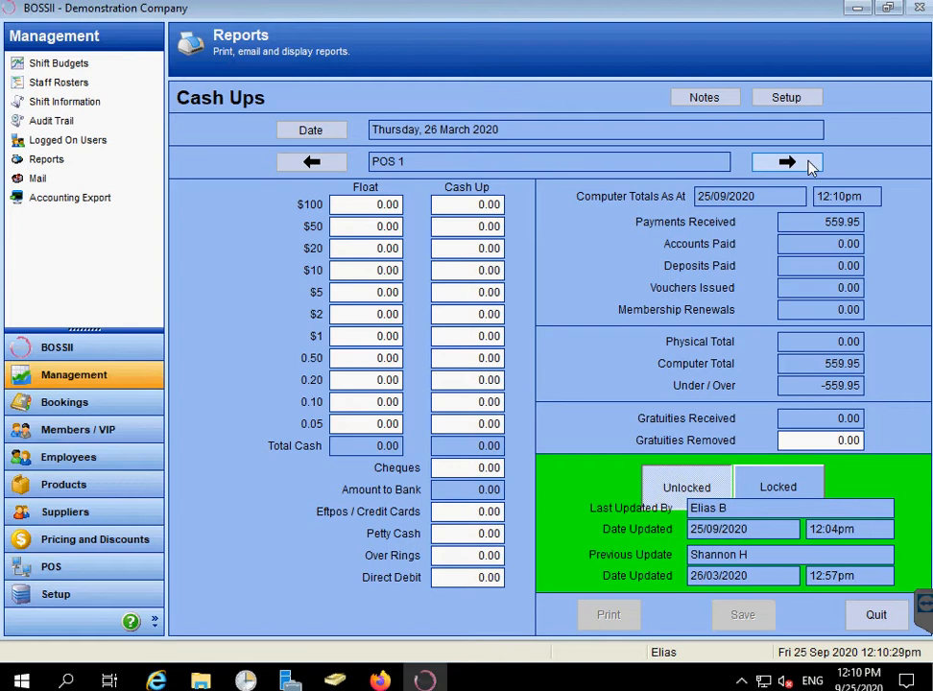
left_click(369, 204)
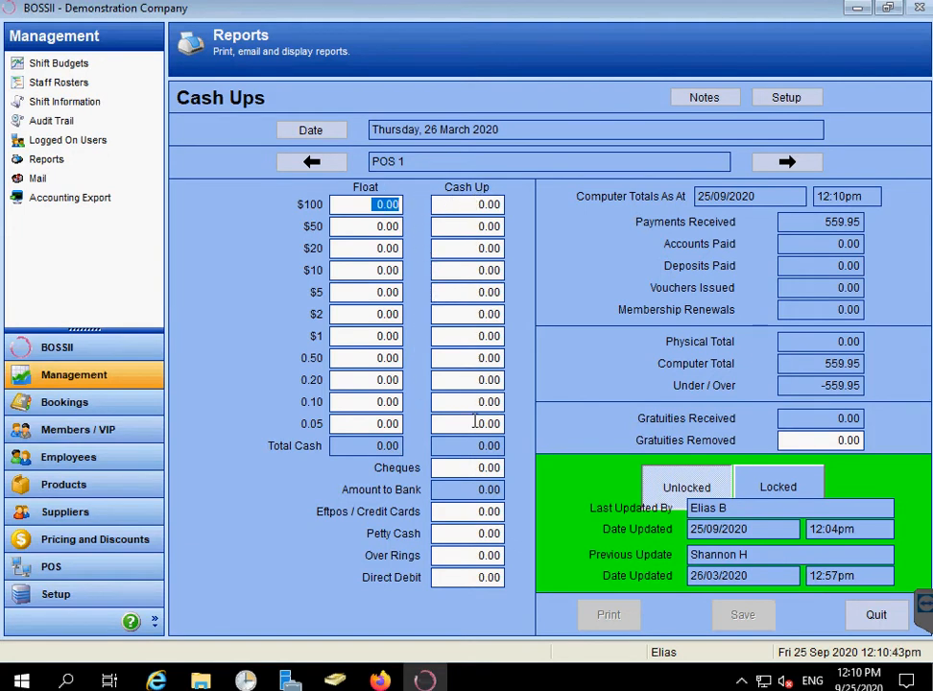
left_click(492, 512)
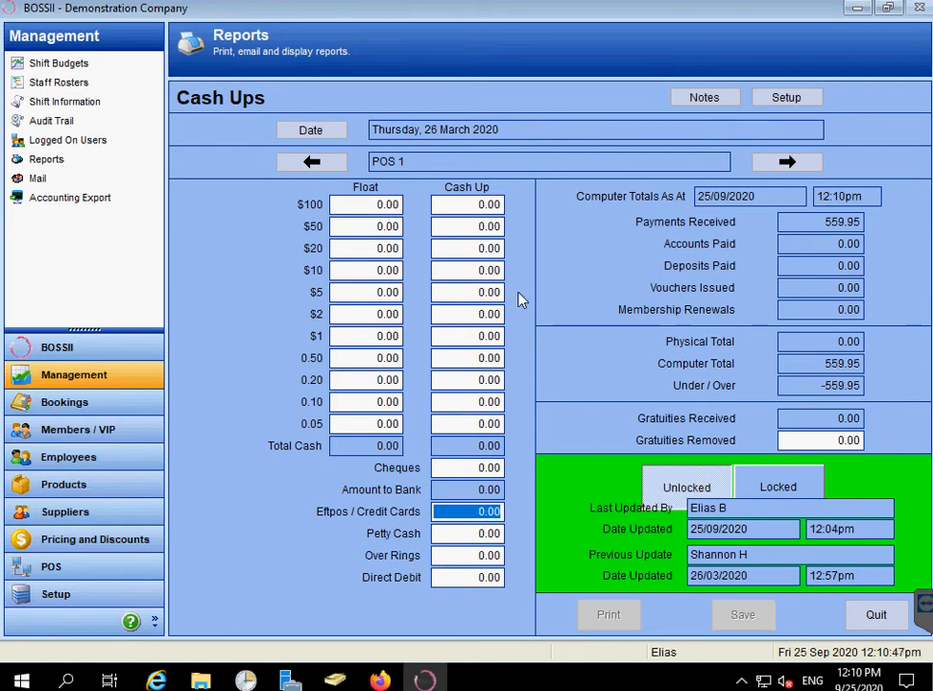
left_click(462, 535)
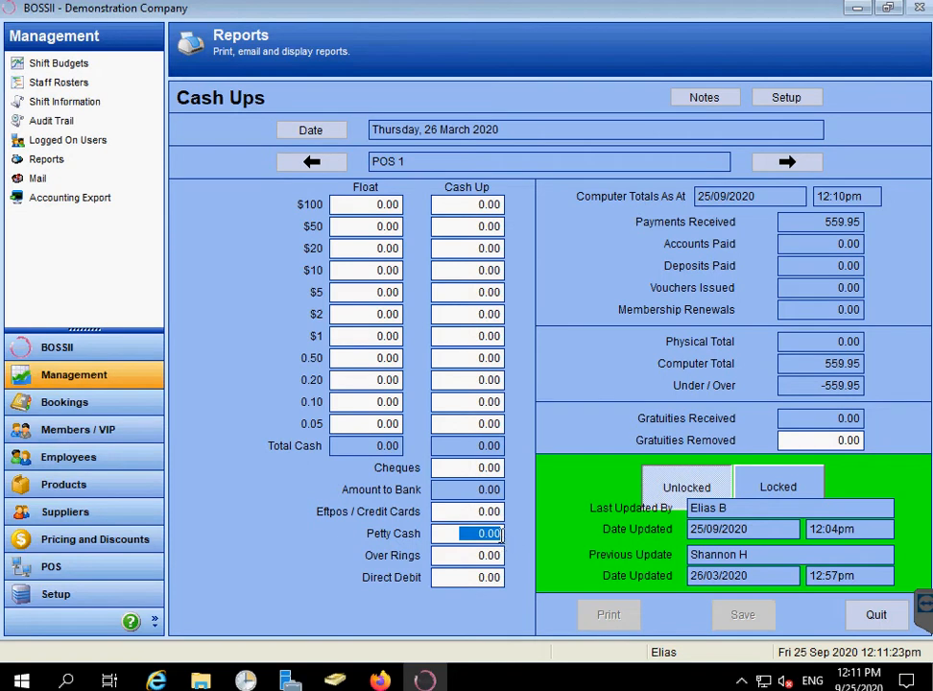
Enter 270.55 for Eftpos / Credit Cards and 15.50 for Petty Cash in the POS 1 cash up
left_click(461, 509)
type("370.50")
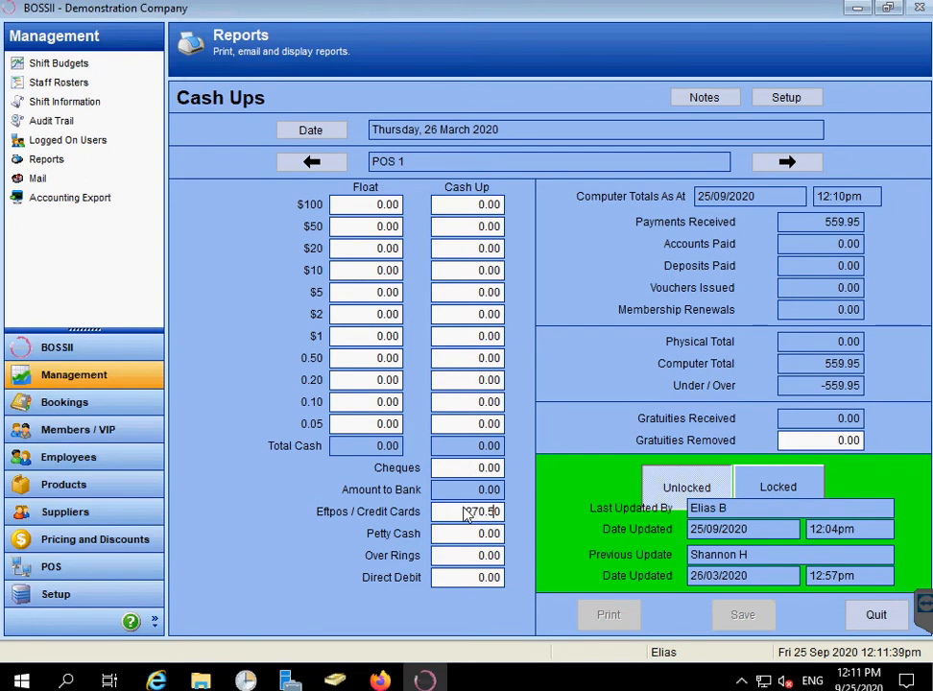
key("BackSpace")
type("5")
key("Tab")
key("Tab")
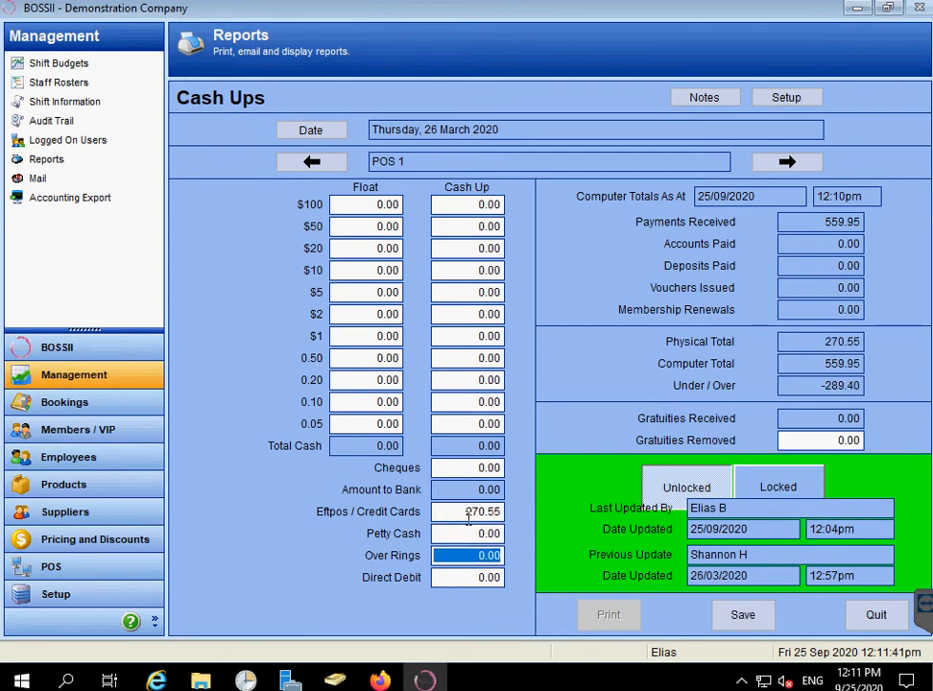
key("shift+Tab")
type("15.5")
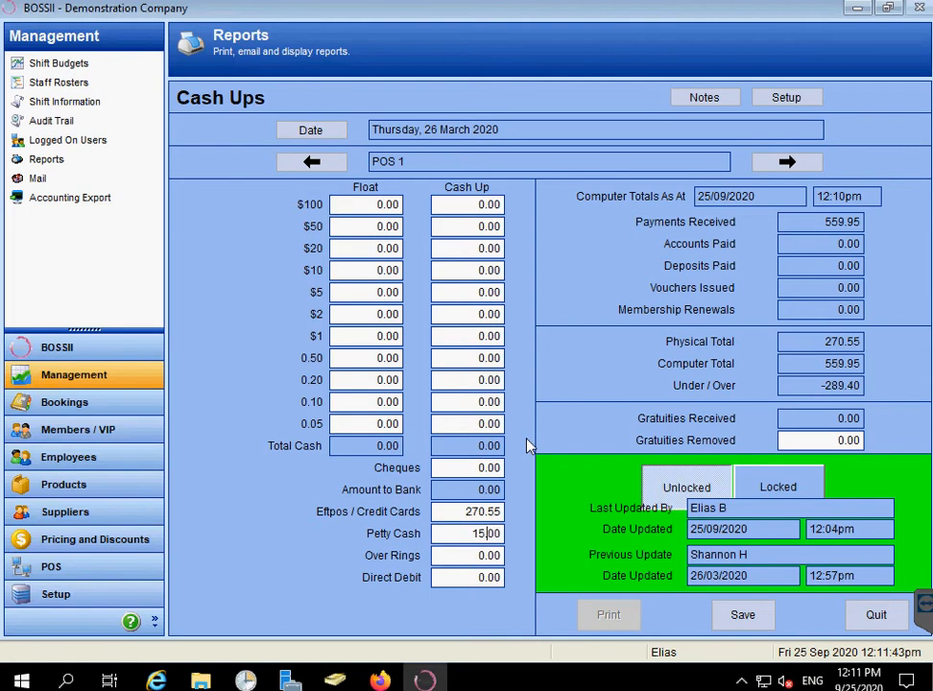
key("Tab")
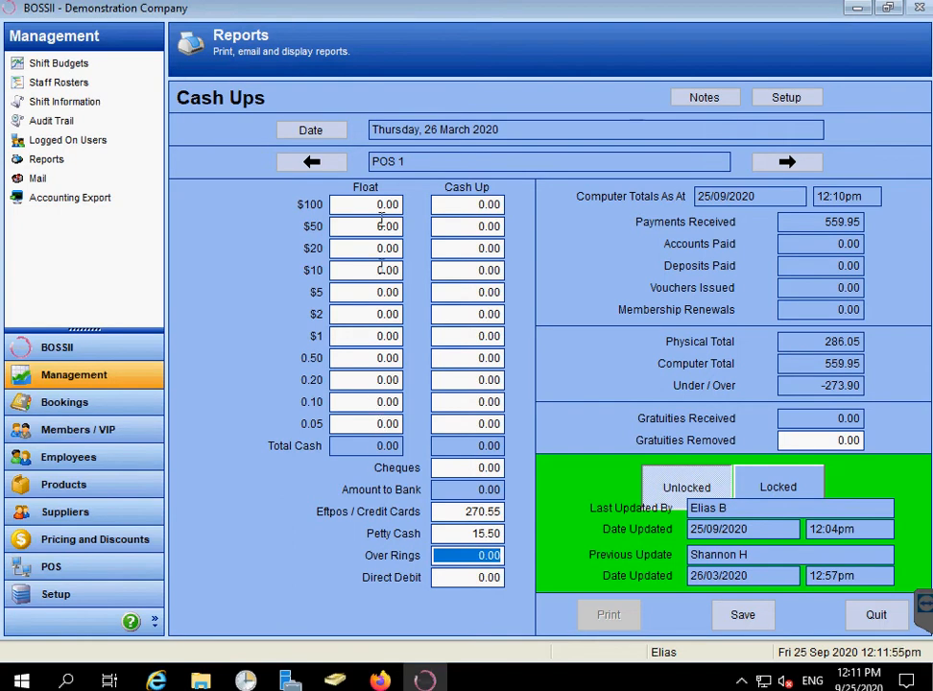
Enter the coin float amounts: 2.20 for 0.10, 5.60 for 0.20, 12.50 for 0.50 and 25.00 for $1
left_click(367, 401)
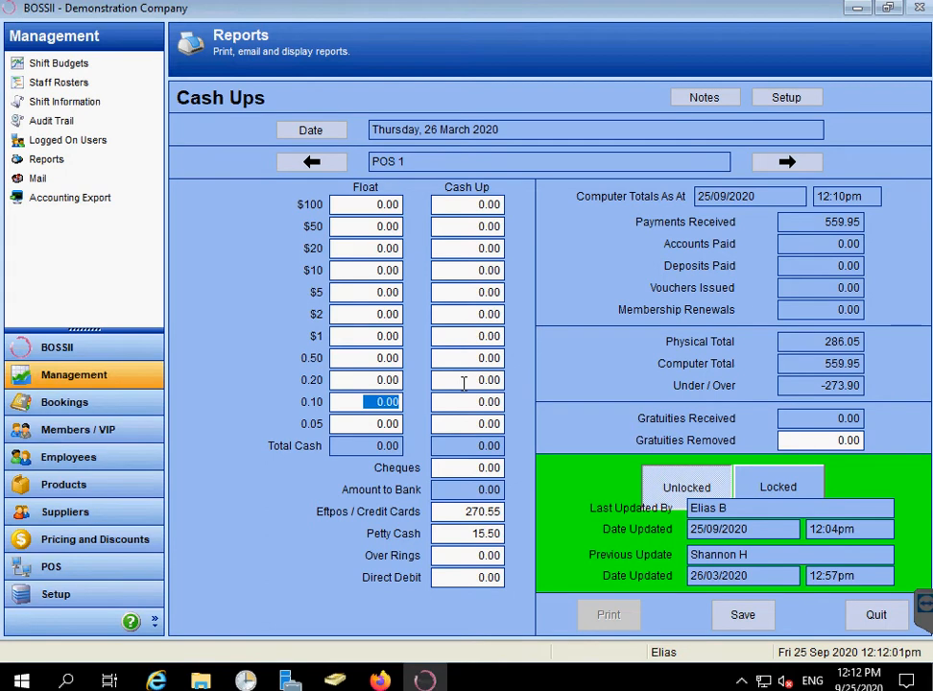
type("2.2")
left_click(370, 380)
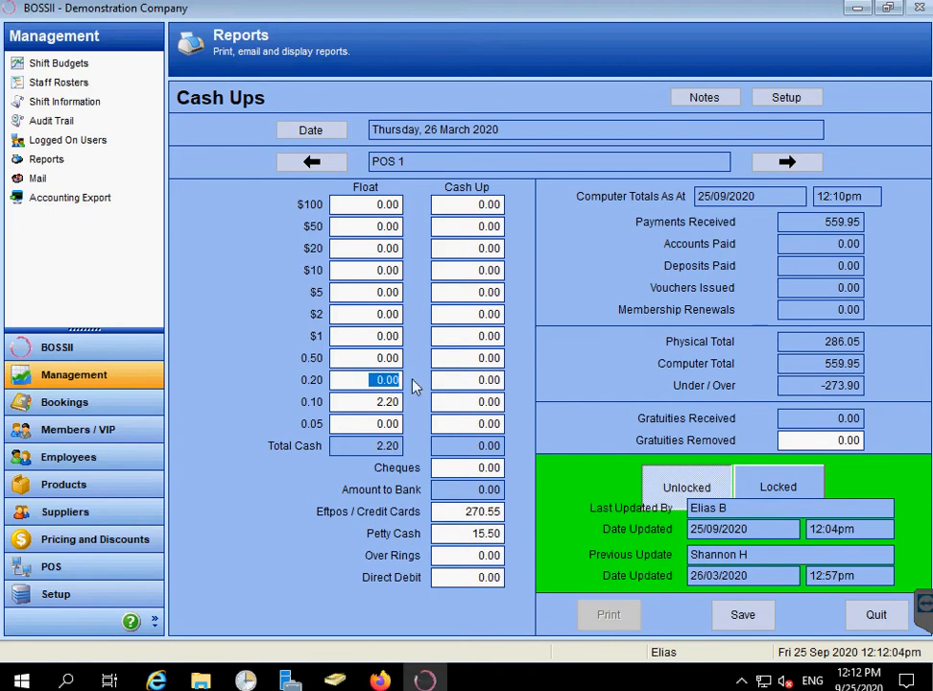
type("5.6")
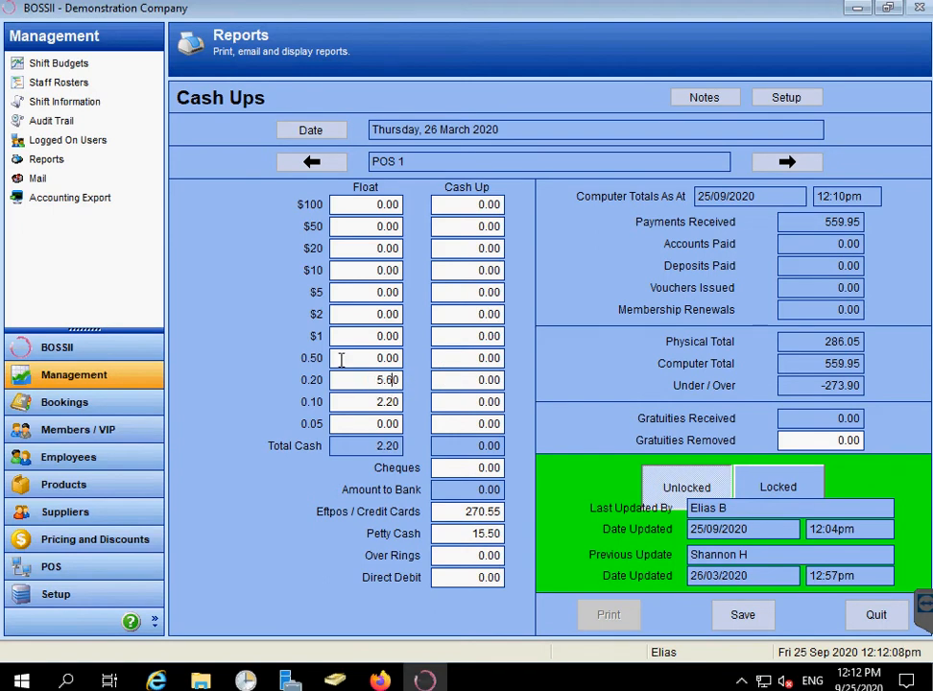
left_click(341, 359)
type("12.50")
left_click(341, 338)
type("2.5")
Enter float amounts of 56.00 for $2, 75.00 for $5 and 40.00 for $10
left_click(395, 314)
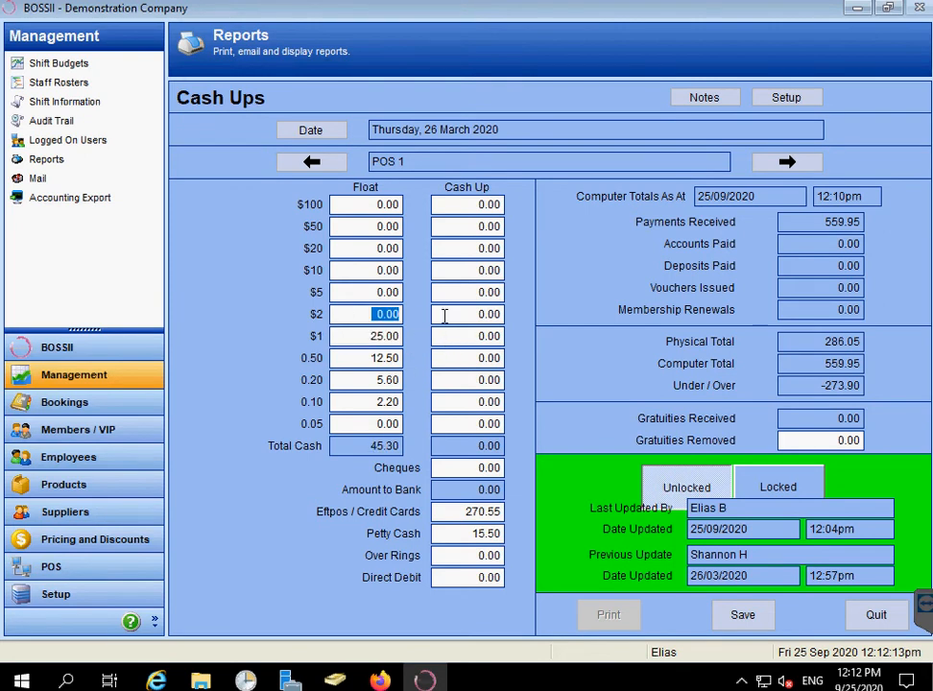
type("56.")
left_click(366, 291)
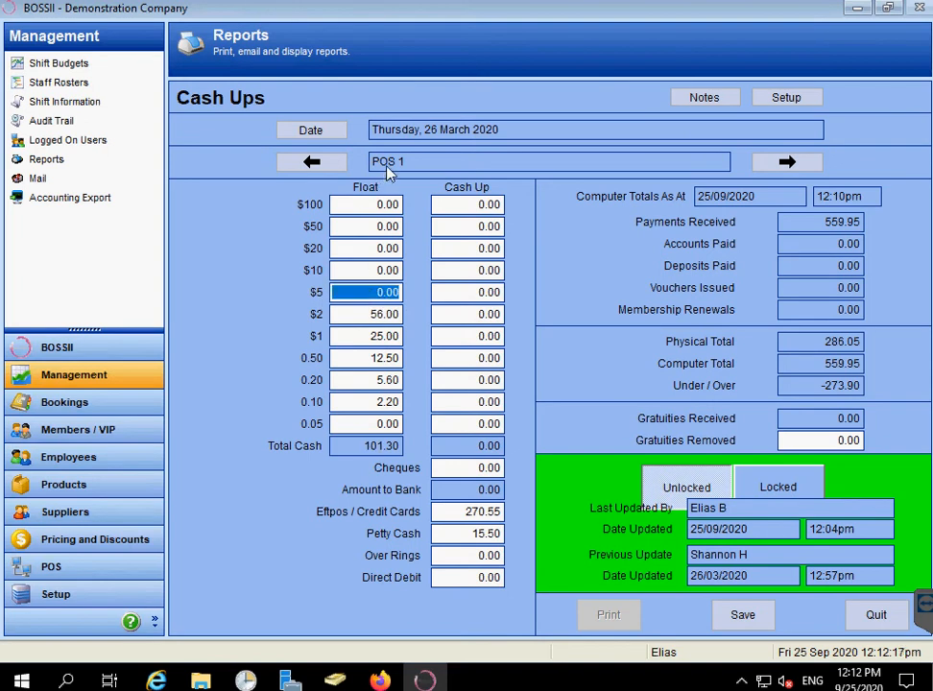
type("7.5")
left_click(367, 270)
type("40")
key("Tab")
Enter 10.00 as the $10 cash up amount and set the $10 float to 30.00
left_click(475, 270)
type("10")
key("Tab")
left_click(384, 270)
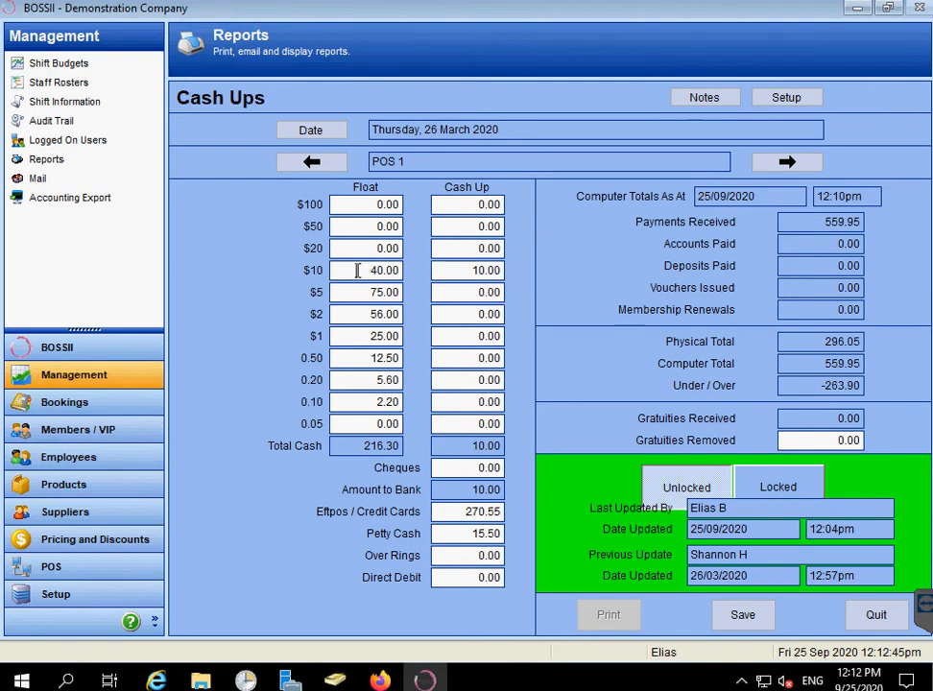
type("30")
key("Tab")
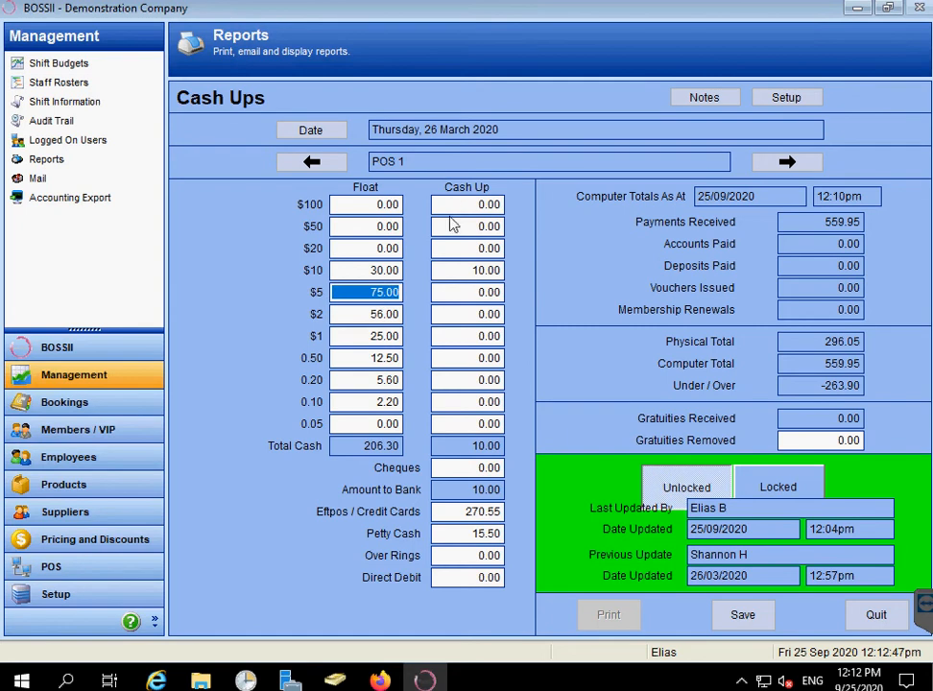
Enter 5.00 as the $5 cash up amount and set the $5 float to 70.00
left_click(479, 293)
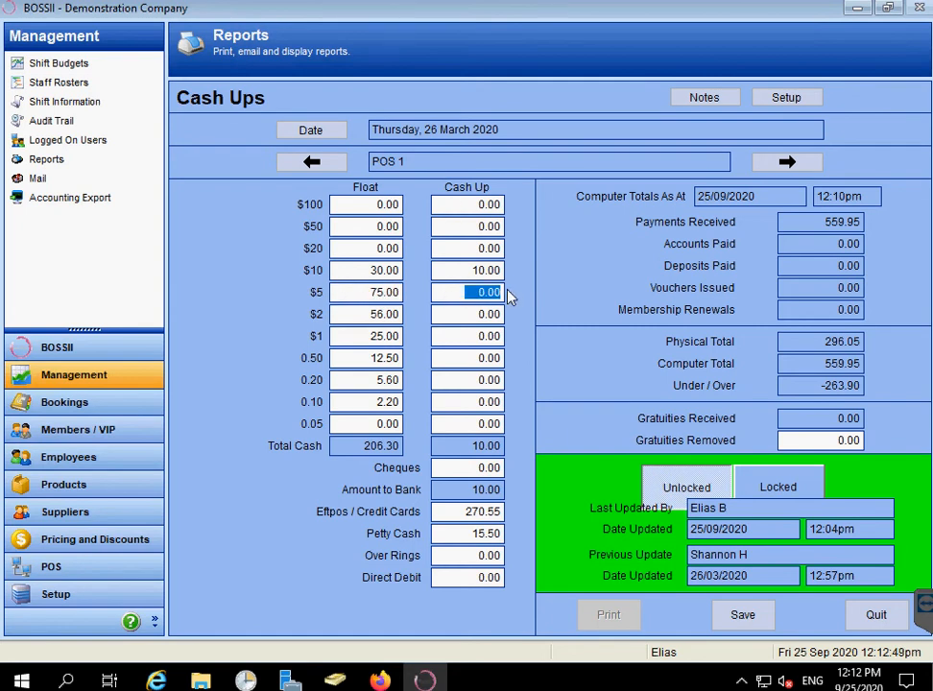
type("5")
left_click(395, 294)
key("shift+End")
type("70")
key("Tab")
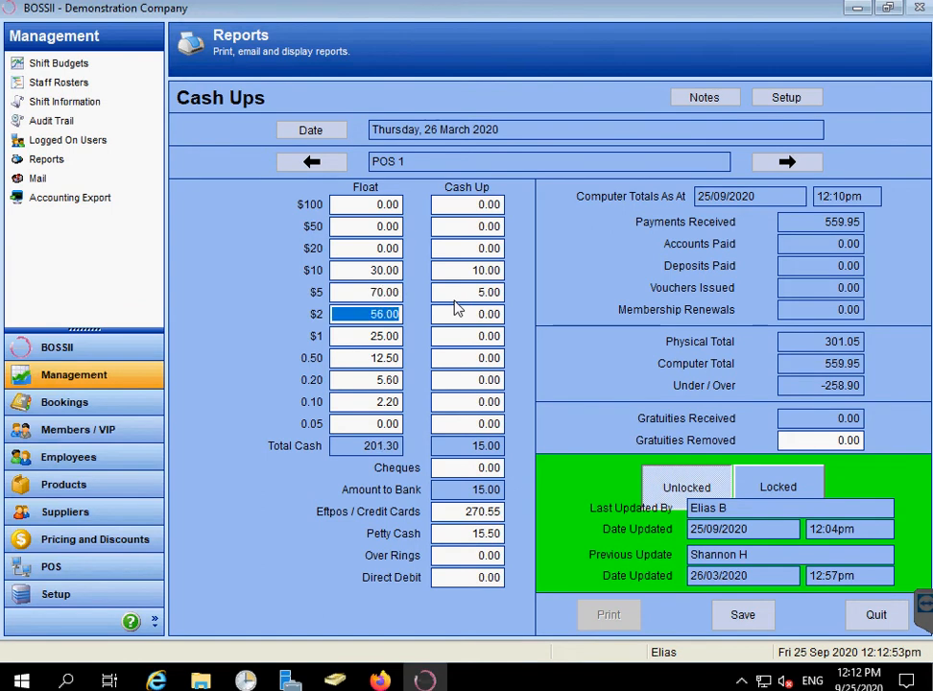
Set the $1 float to 24.00 and the $1 cash up amount to 1.00
left_click(375, 336)
type("24.")
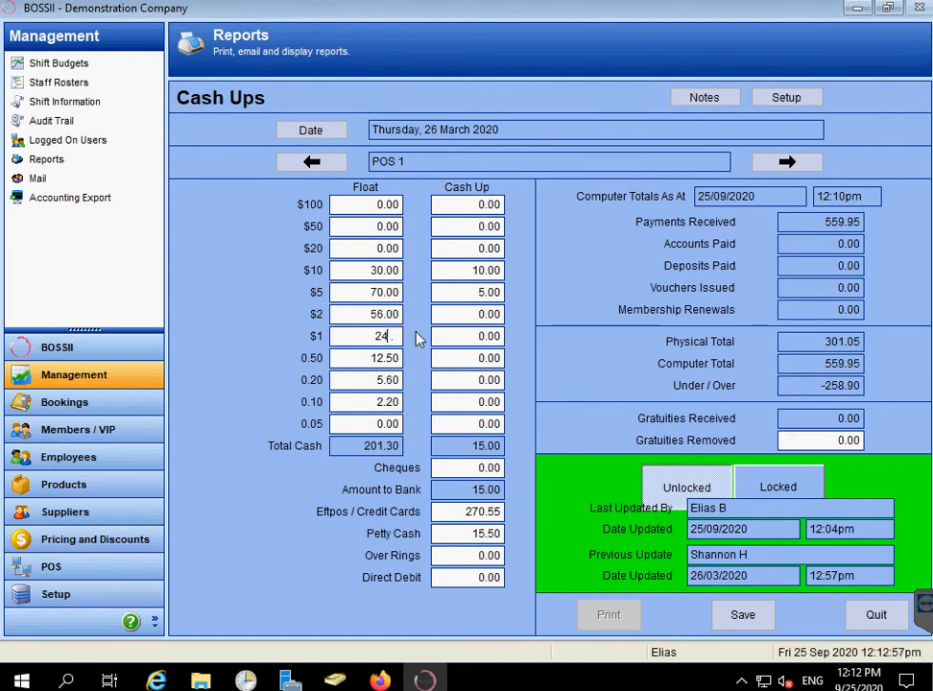
key("Tab")
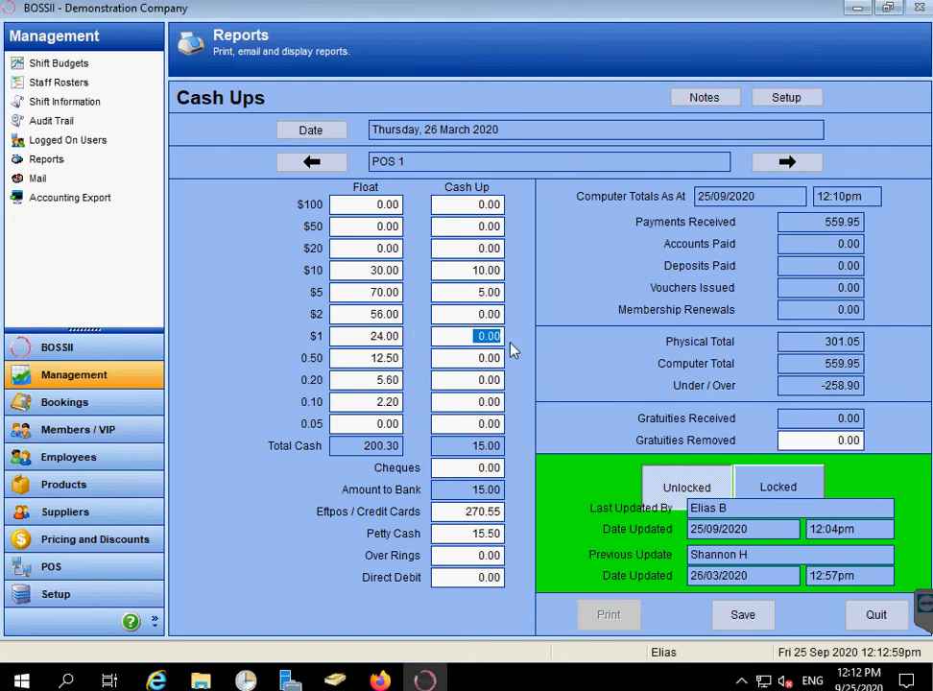
type("1.")
left_click(460, 359)
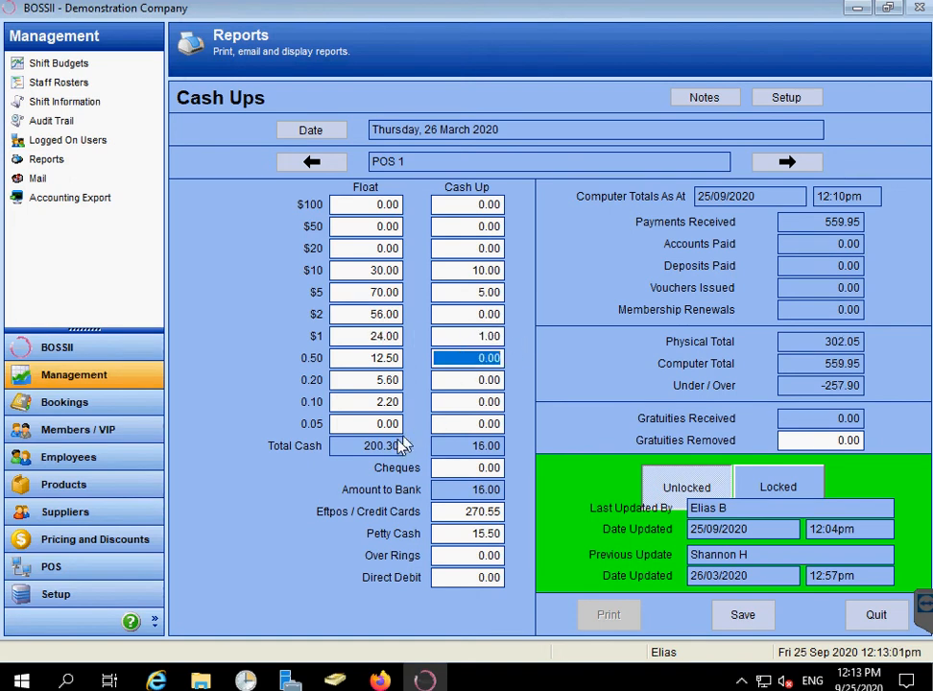
Set the 0.10 float to 2.10 and the 0.10 cash up amount to 0.10
left_click(389, 403)
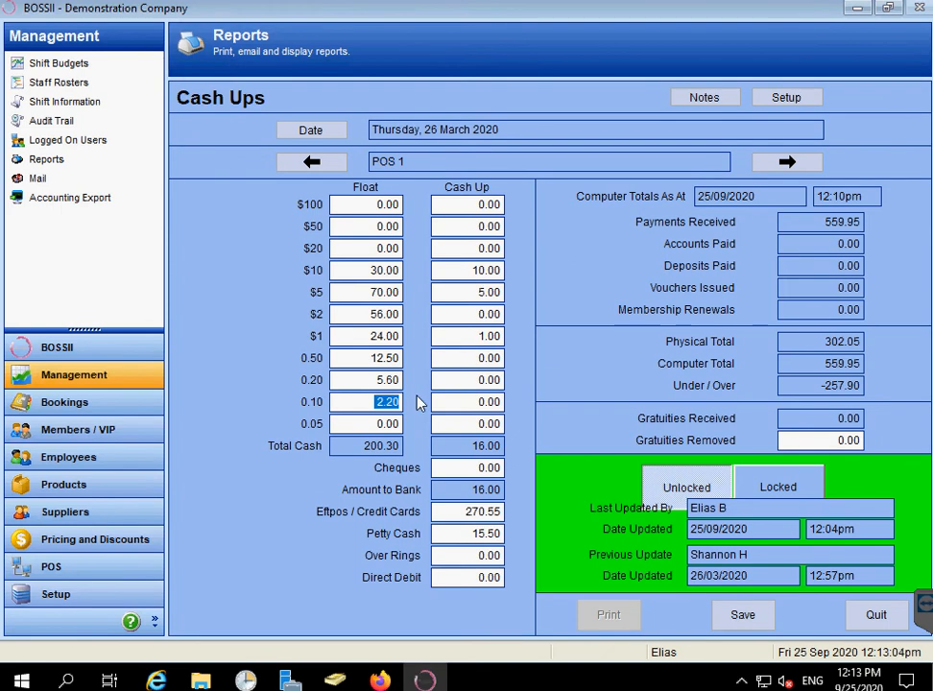
type("2.1")
left_click(463, 401)
type("0.1")
key("Tab")
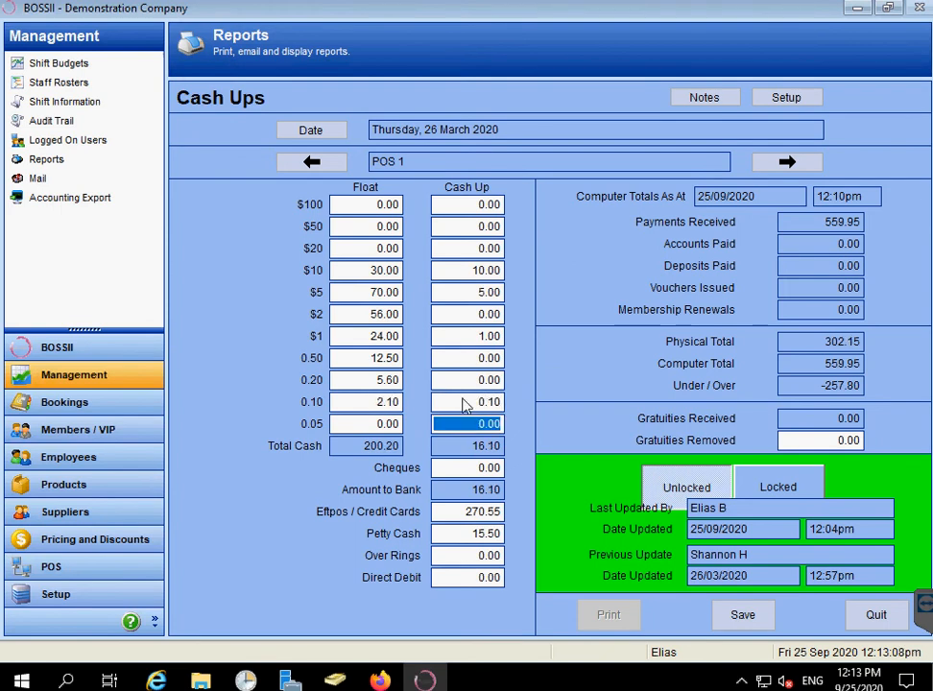
Set the 0.20 float to 5.40 and the 0.20 cash up amount to 0.20
left_click(384, 380)
type("5.4")
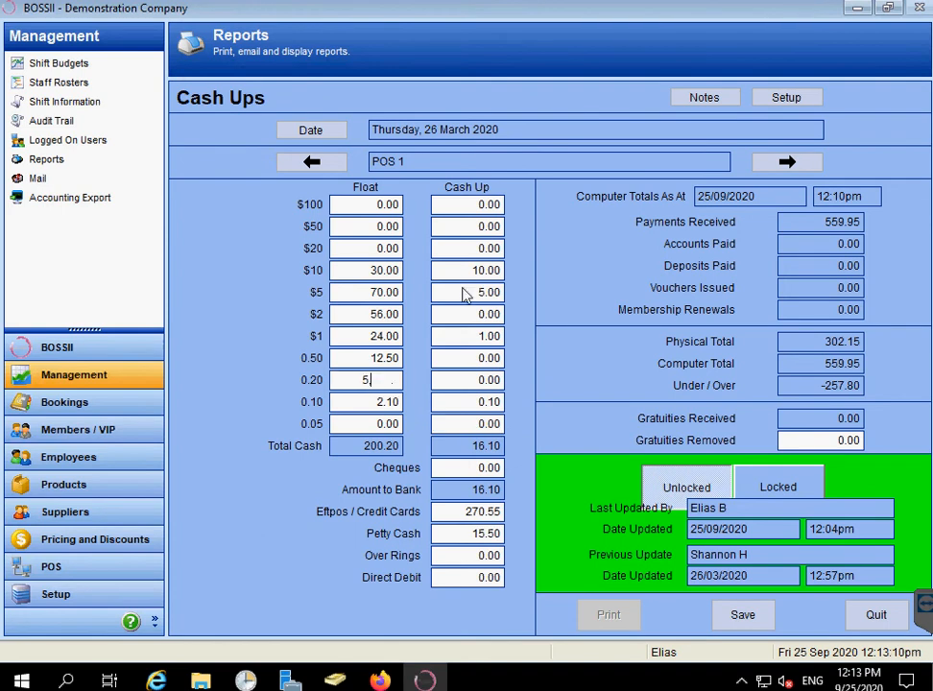
left_click(481, 379)
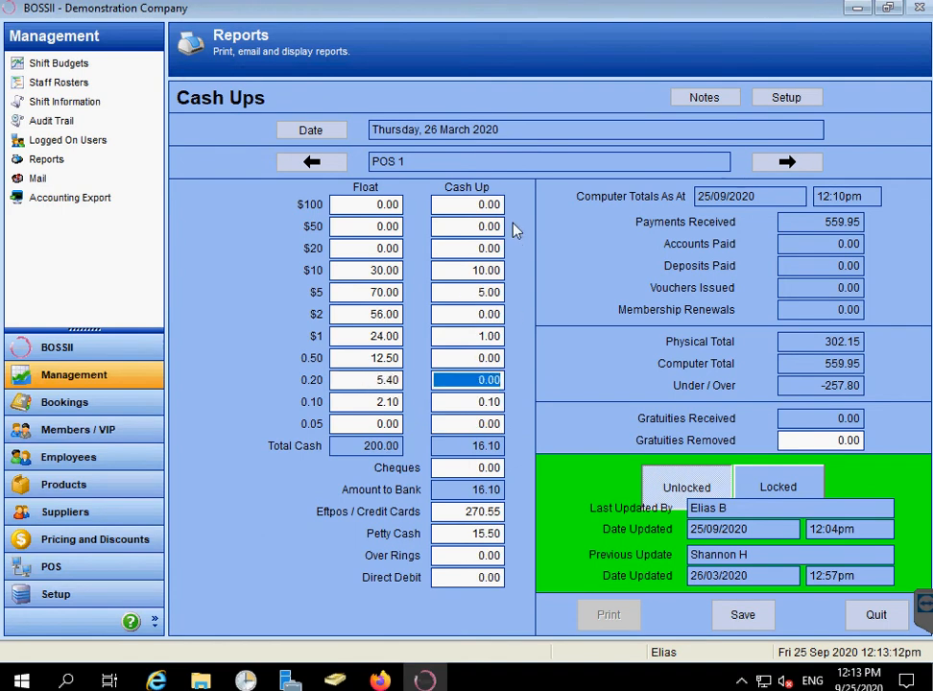
type("0.2")
key("Tab")
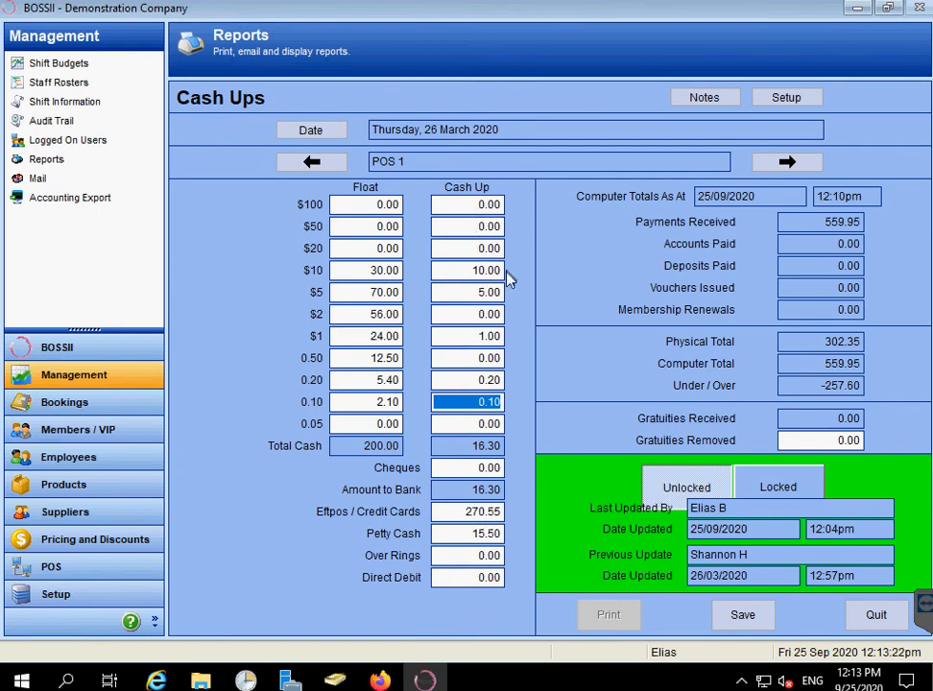
Enter cash up amounts of 160.00 for $20 notes and 100.00 for $50 notes
left_click(474, 248)
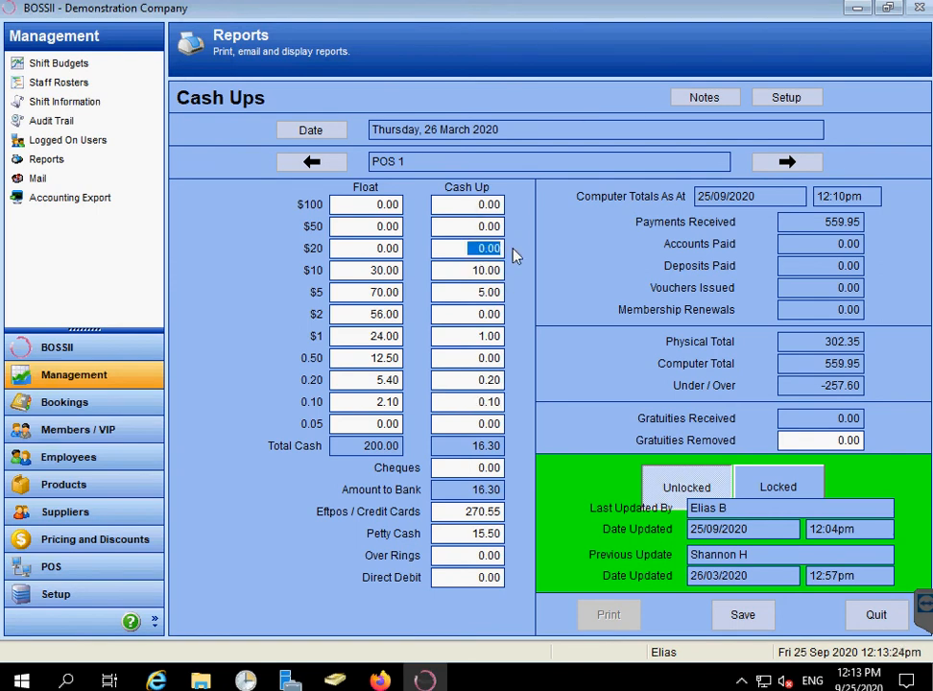
type("1.60")
left_click(460, 226)
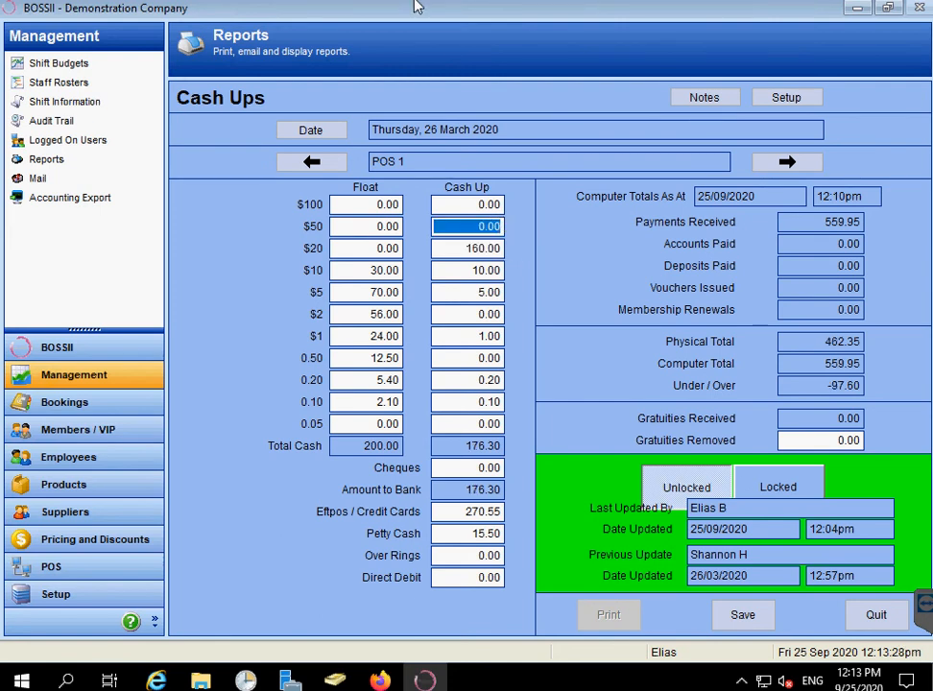
type("1.00")
key("Tab")
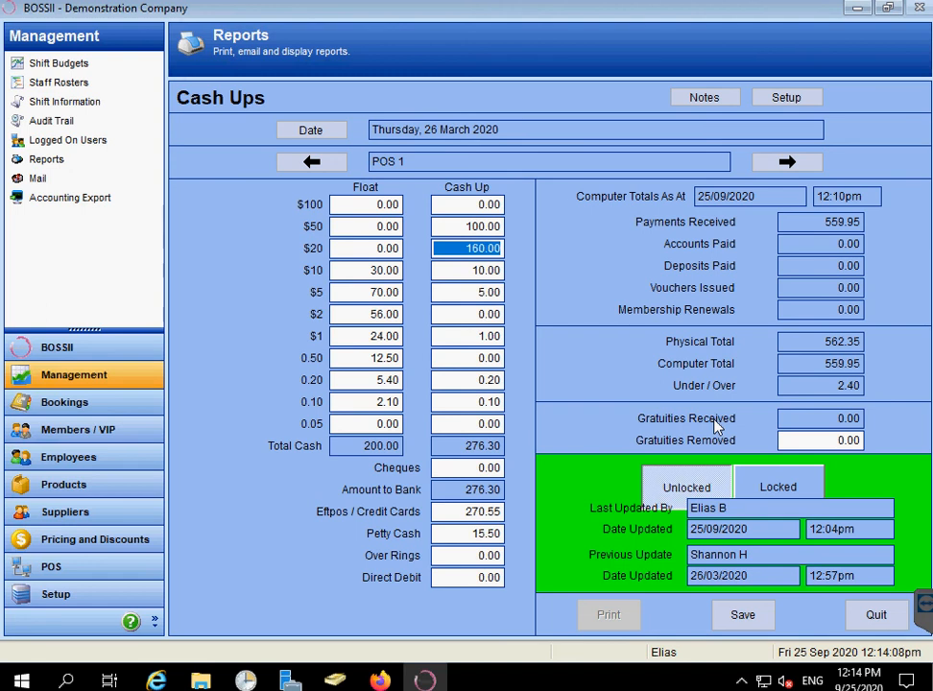
Enter 15.50 as the Gratuities Removed amount
left_click(819, 440)
type("15.50")
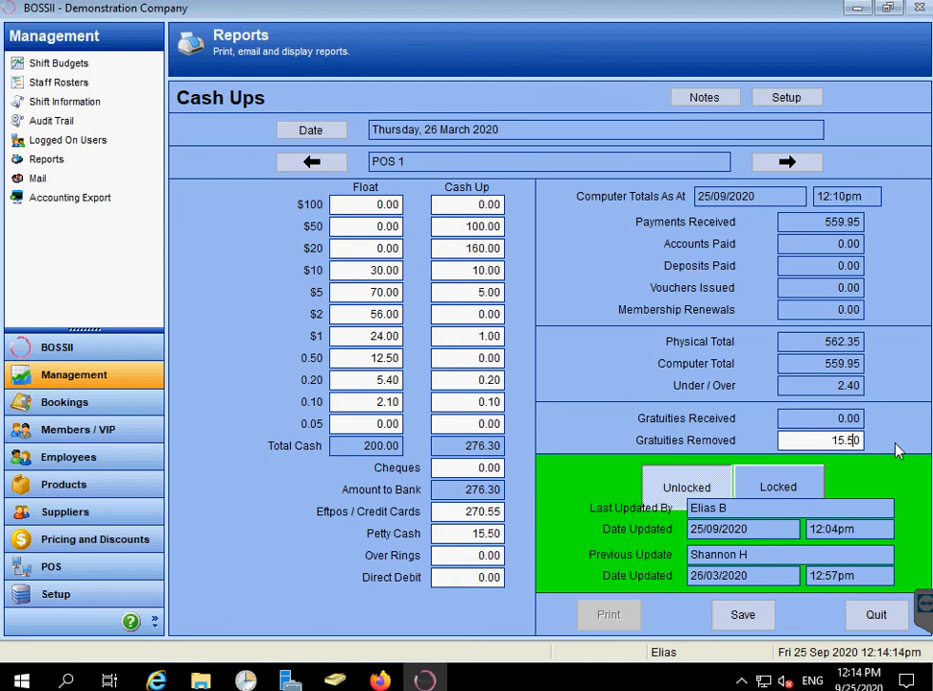
Clear the Gratuities Removed amount back to 0.00
key("BackSpace")
left_click_drag(825, 439, 895, 441)
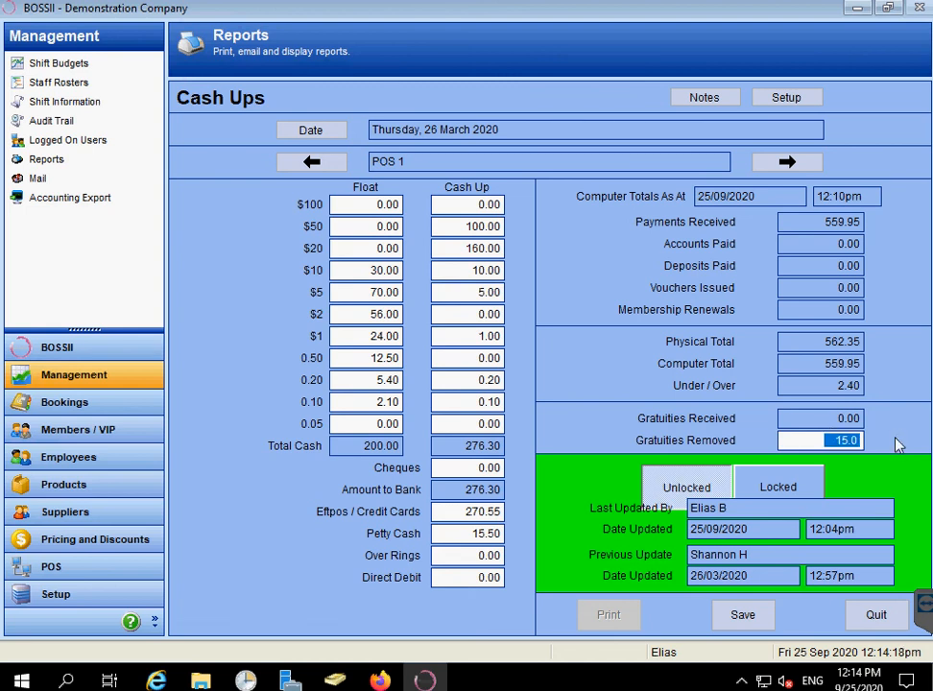
key("BackSpace")
key("Tab")
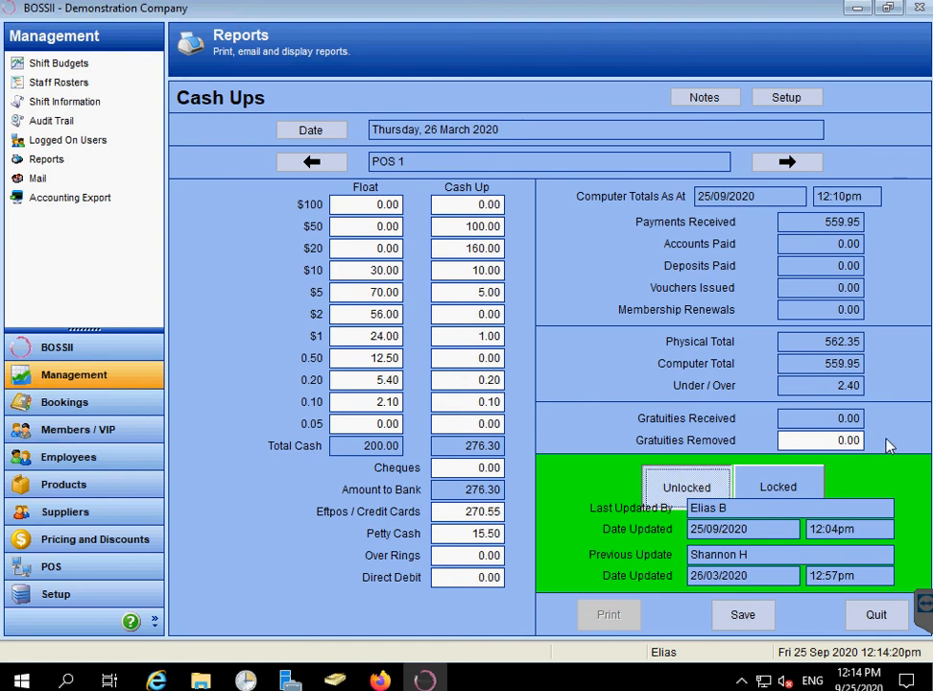
Save the POS 1 cash up and lock it, confirming the closure for 26 March 2020
left_click(745, 613)
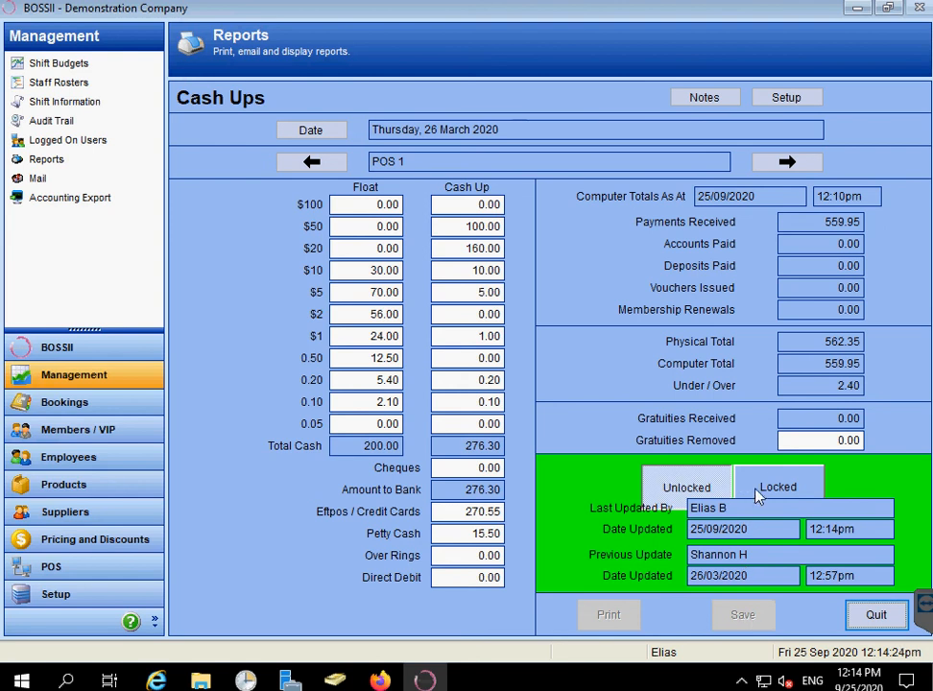
left_click(793, 488)
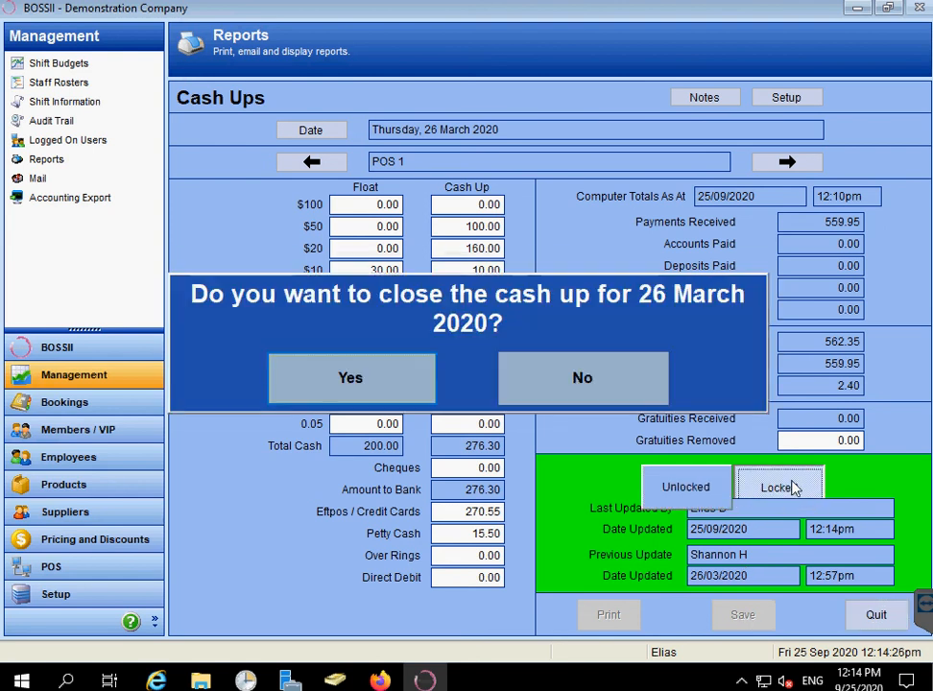
left_click(352, 377)
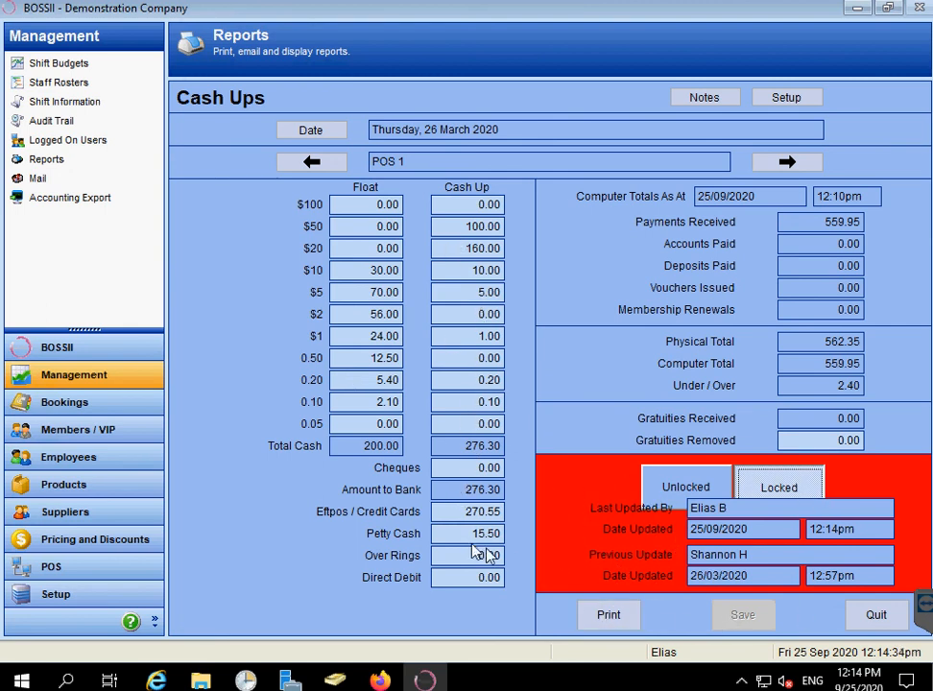
Open the print preview of the Cash Ups report and review it from the denominations down to the notes
left_click(610, 614)
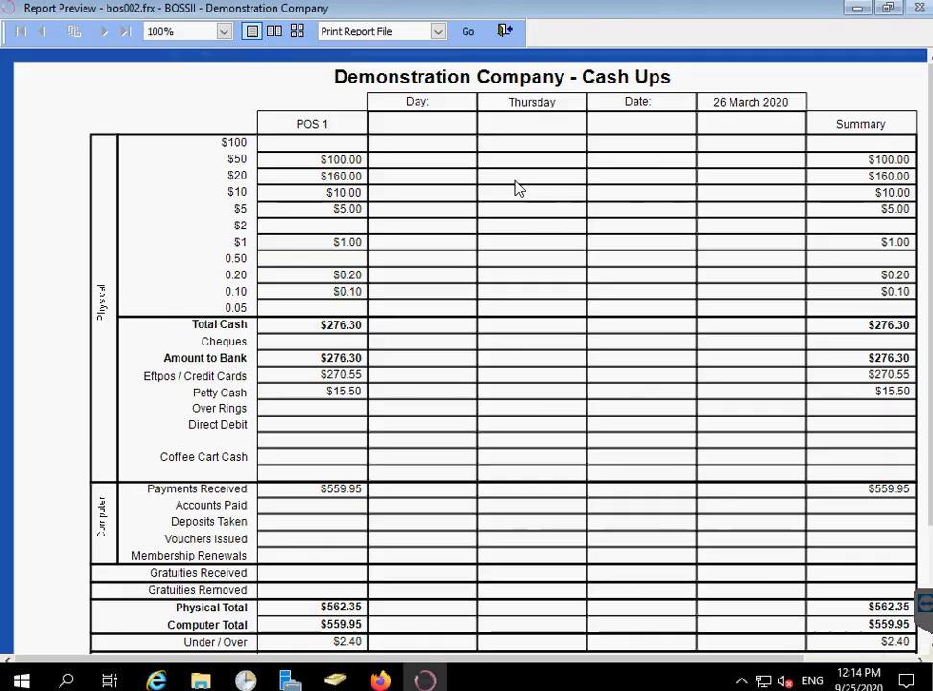
scroll(419, 371, "down", 1)
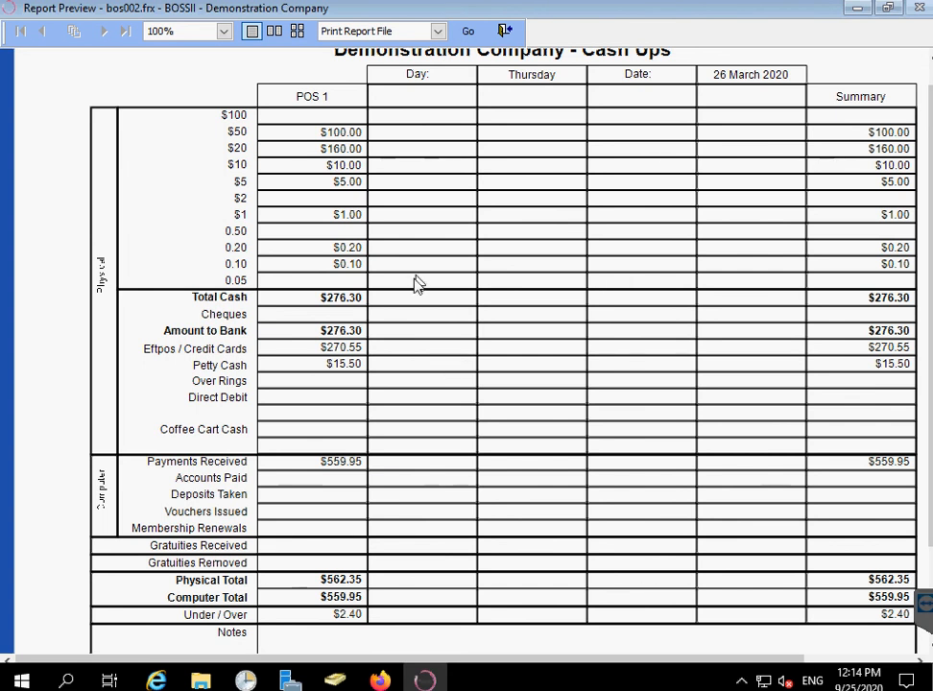
scroll(436, 322, "up", 1)
scroll(447, 326, "down", 1)
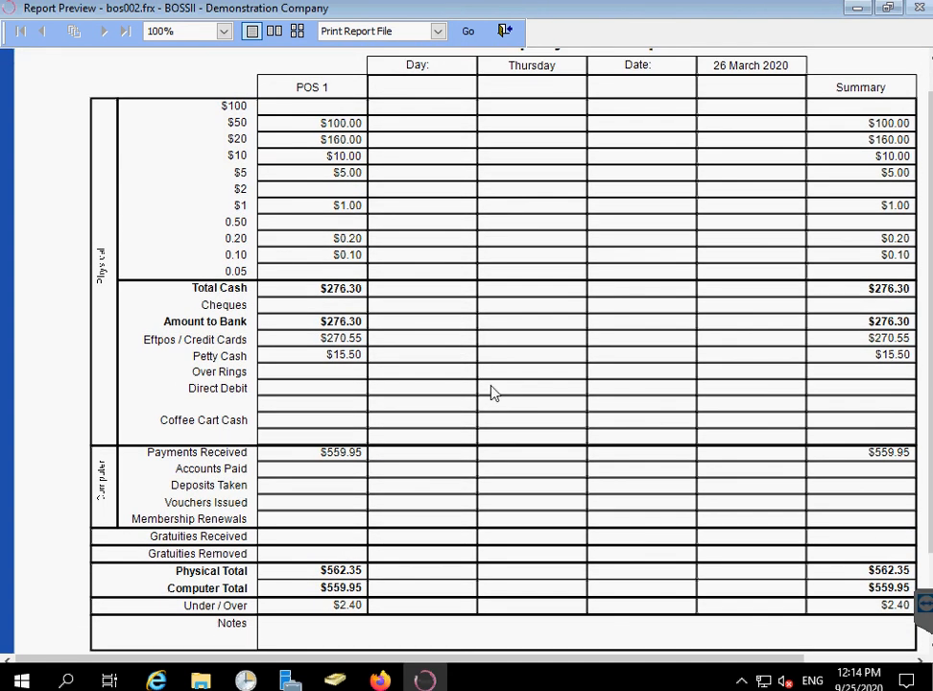
scroll(491, 392, "up", 1)
Check the report's print, email and file output options without choosing another one, and close the preview
left_click(438, 31)
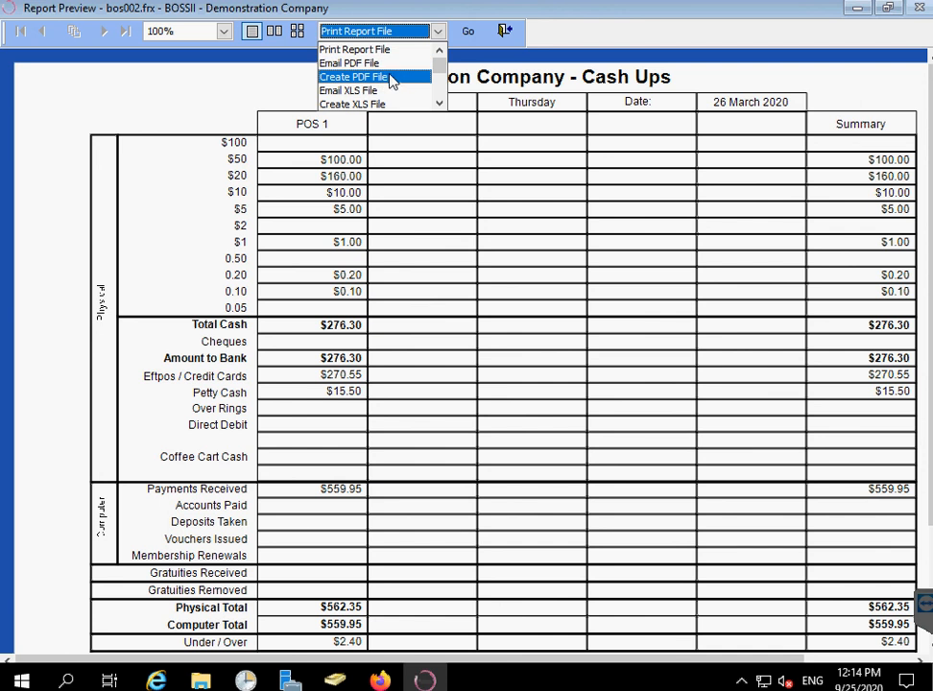
left_click(490, 123)
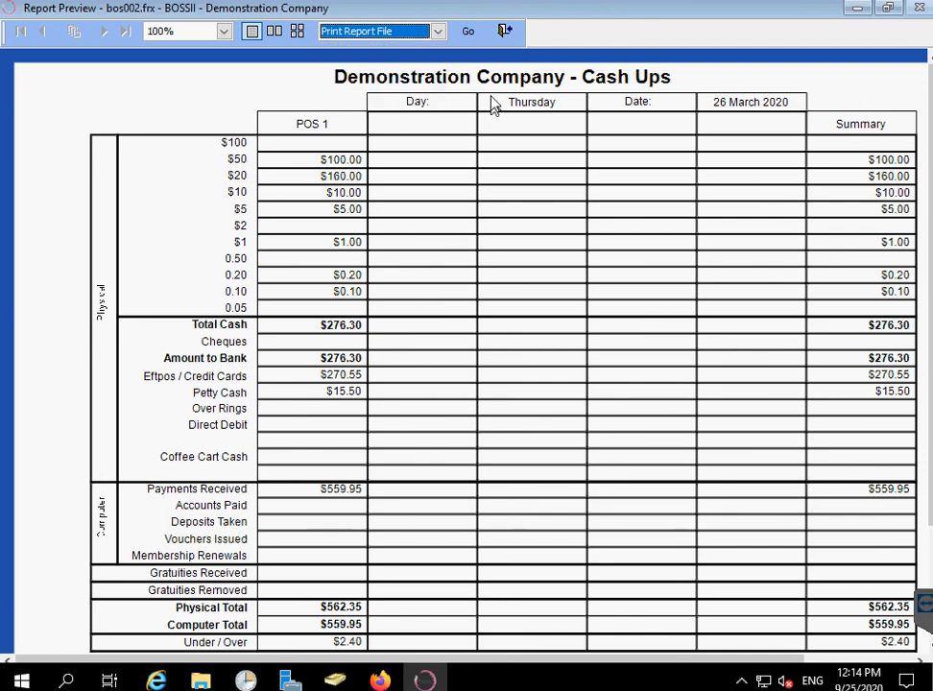
left_click(501, 29)
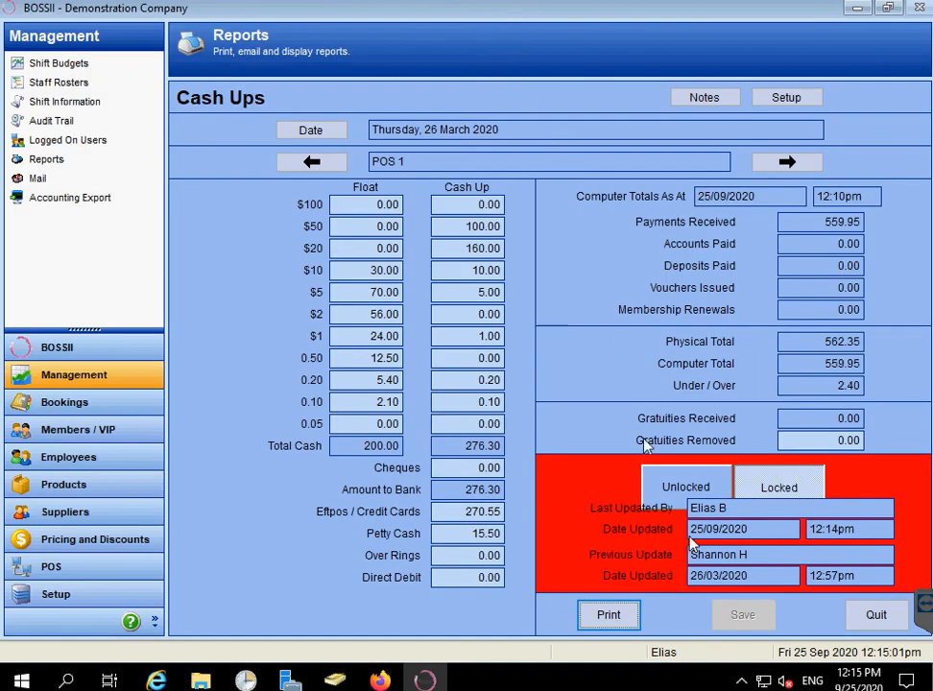